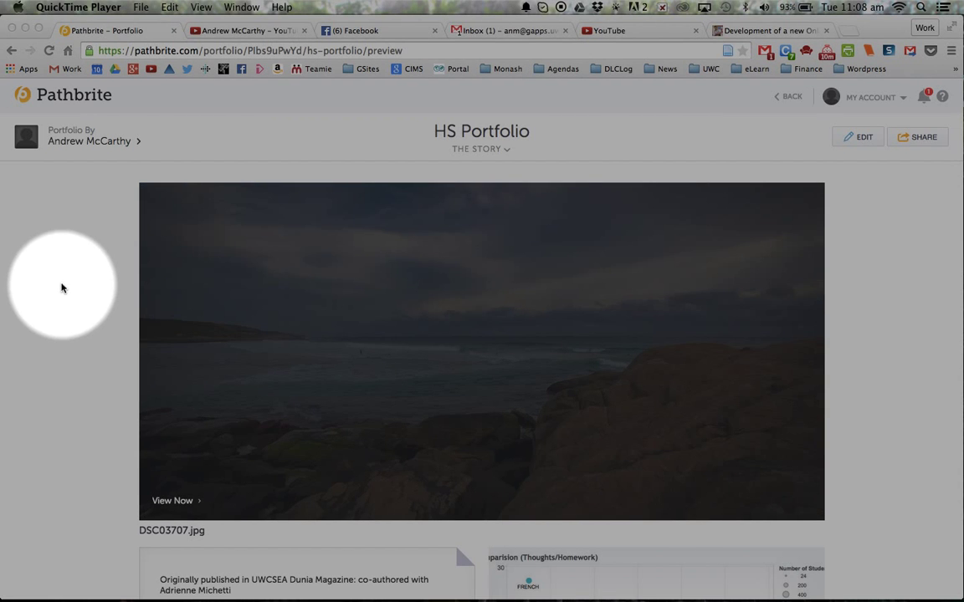
Scroll the HS Portfolio preview to find the Dover HS OLP Analysis for HODs.pdf card
{"action": "left_click", "coordinate": [60, 287]}
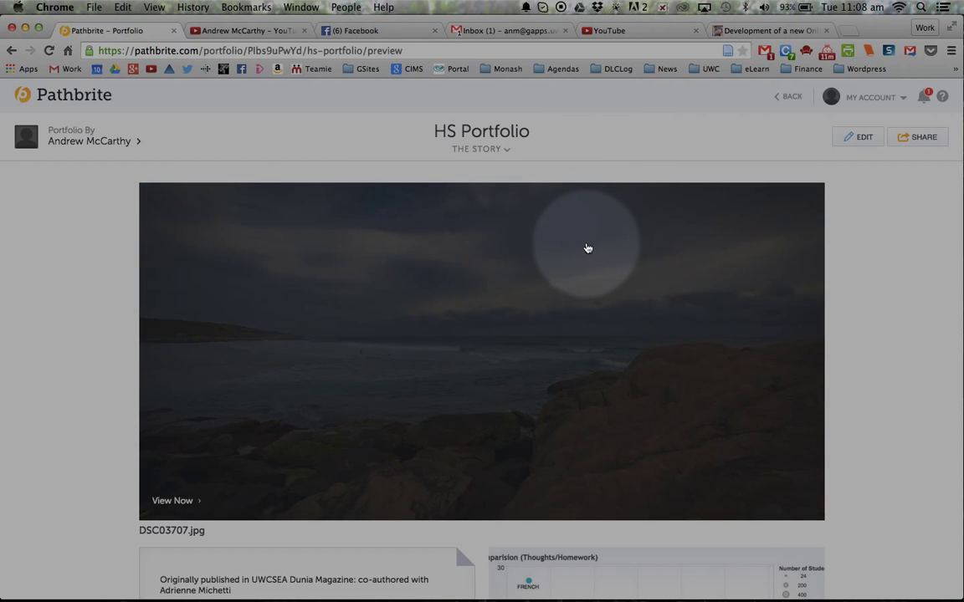
{"action": "scroll", "coordinate": [587, 248], "scroll_direction": "down", "scroll_amount": 8}
{"action": "scroll", "coordinate": [368, 334], "scroll_direction": "down", "scroll_amount": 4}
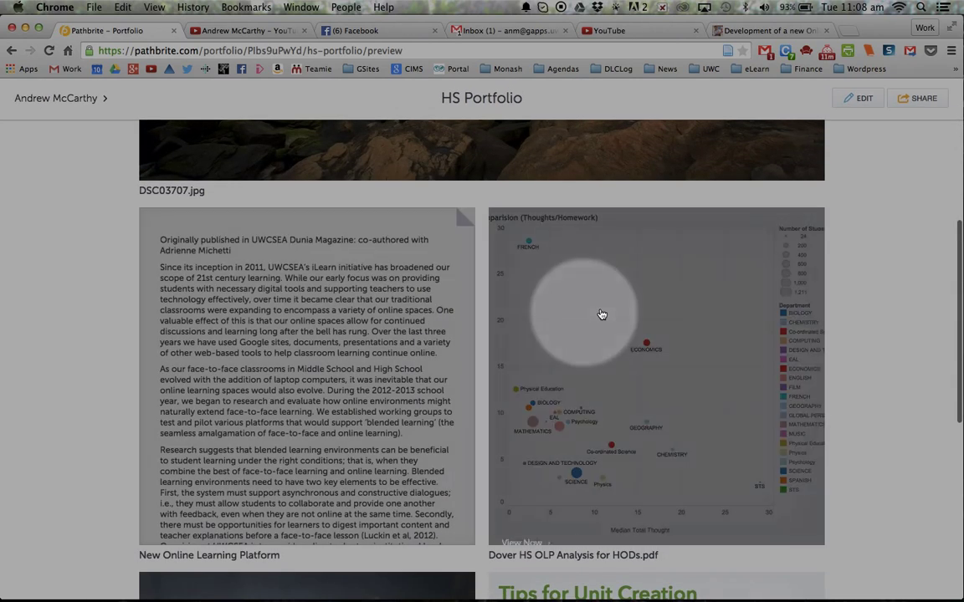
{"action": "scroll", "coordinate": [602, 317], "scroll_direction": "down", "scroll_amount": 3}
{"action": "scroll", "coordinate": [699, 211], "scroll_direction": "up", "scroll_amount": 4}
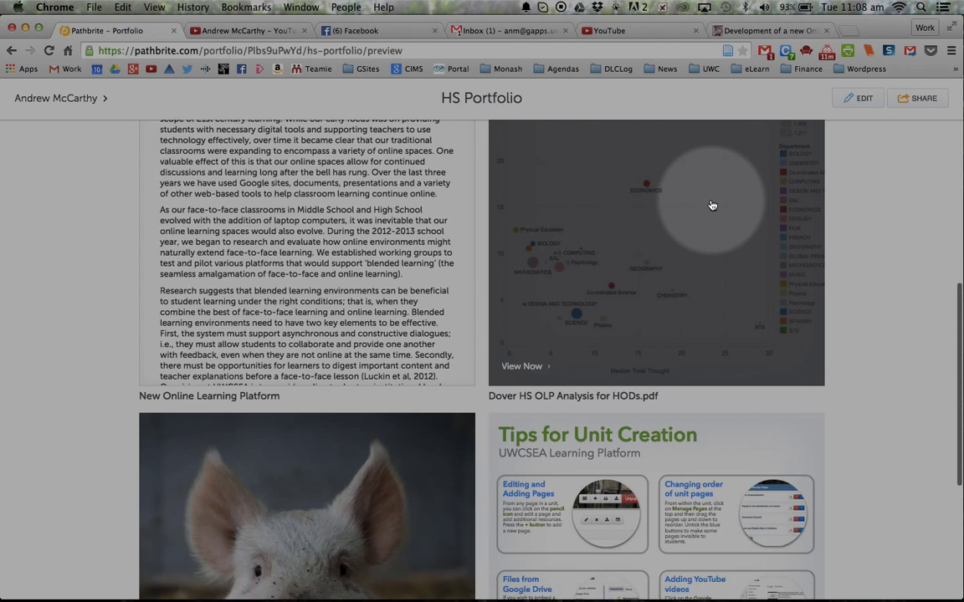
{"action": "scroll", "coordinate": [382, 462], "scroll_direction": "down", "scroll_amount": 4}
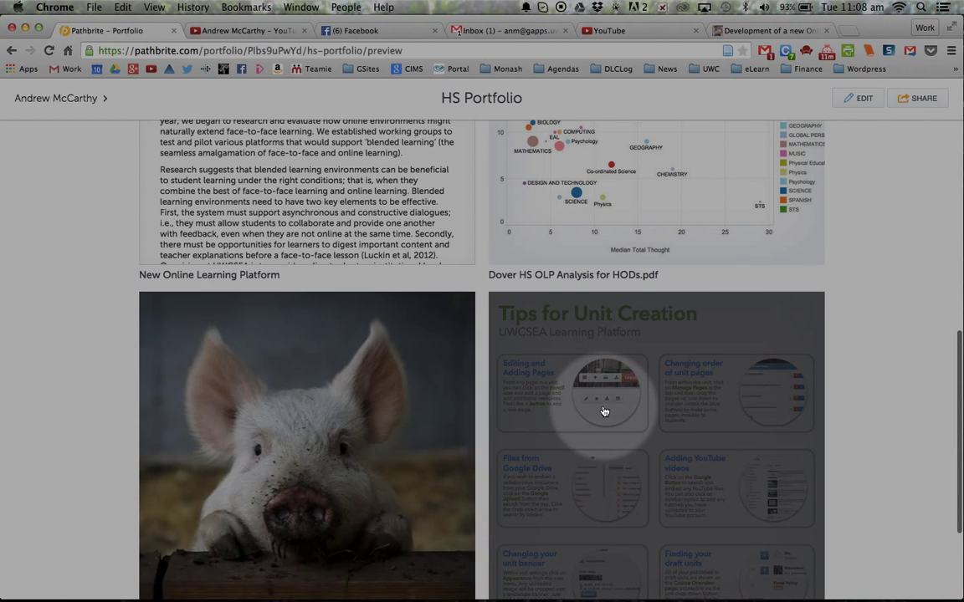
{"action": "scroll", "coordinate": [627, 368], "scroll_direction": "up", "scroll_amount": 5}
Open the Dover HS OLP Analysis for HODs.pdf item, page through it, and start editing its details
{"action": "left_click", "coordinate": [638, 358]}
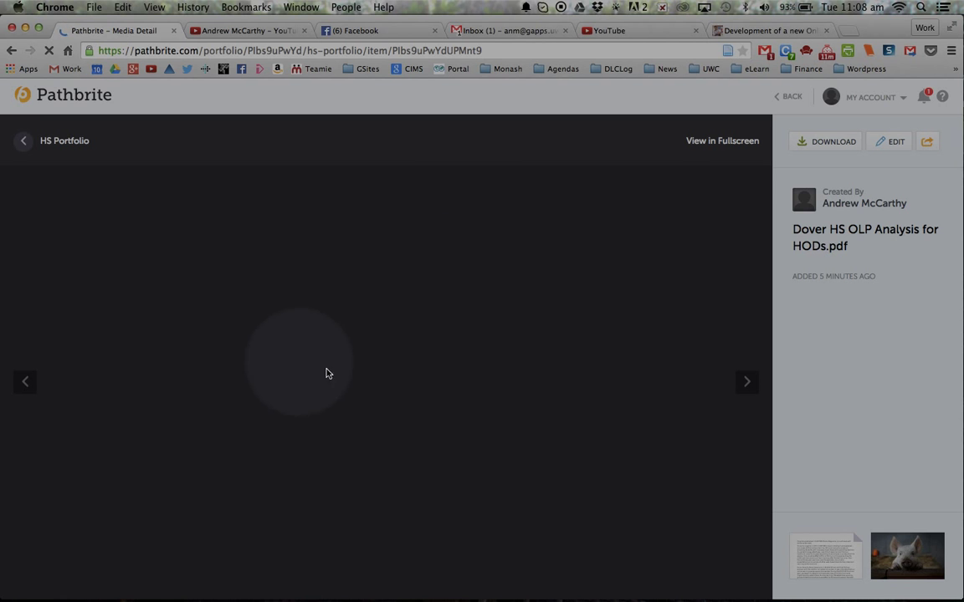
{"action": "scroll", "coordinate": [490, 337], "scroll_direction": "down", "scroll_amount": 15}
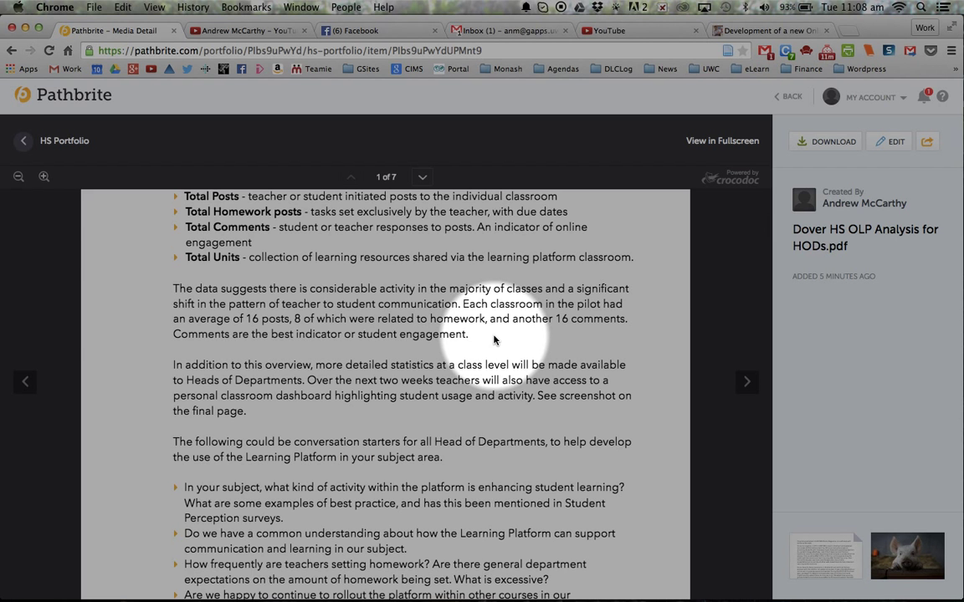
{"action": "scroll", "coordinate": [493, 340], "scroll_direction": "up", "scroll_amount": 15}
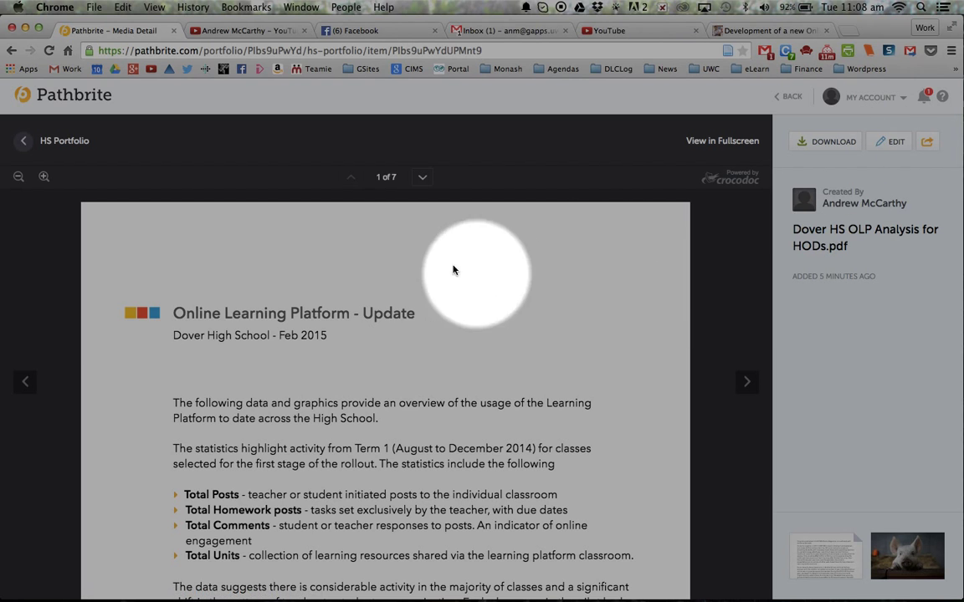
{"action": "left_click", "coordinate": [888, 141]}
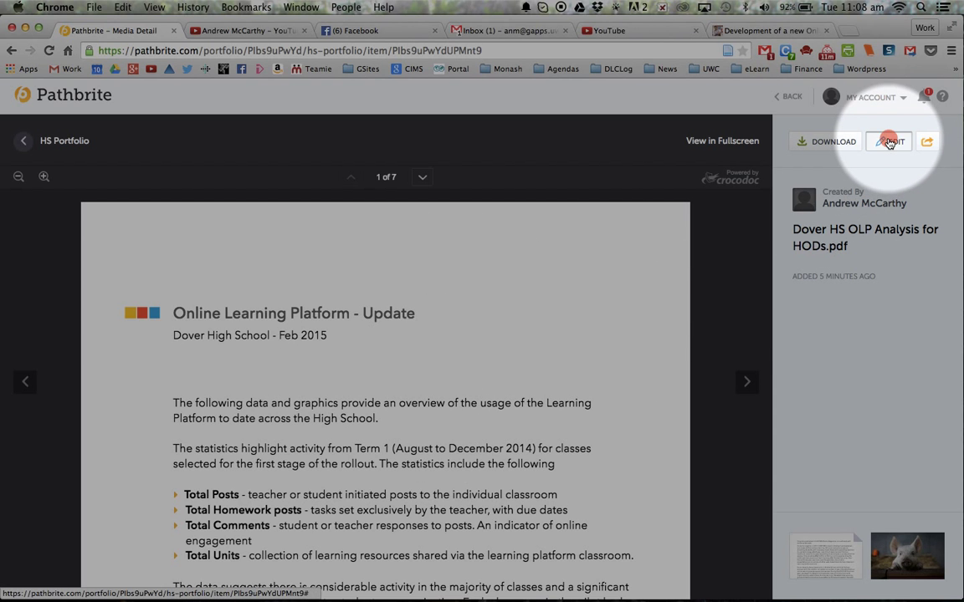
Write a story saying the PDF helps others reflect using data, made with Tableau, and save it
{"action": "left_click", "coordinate": [865, 299]}
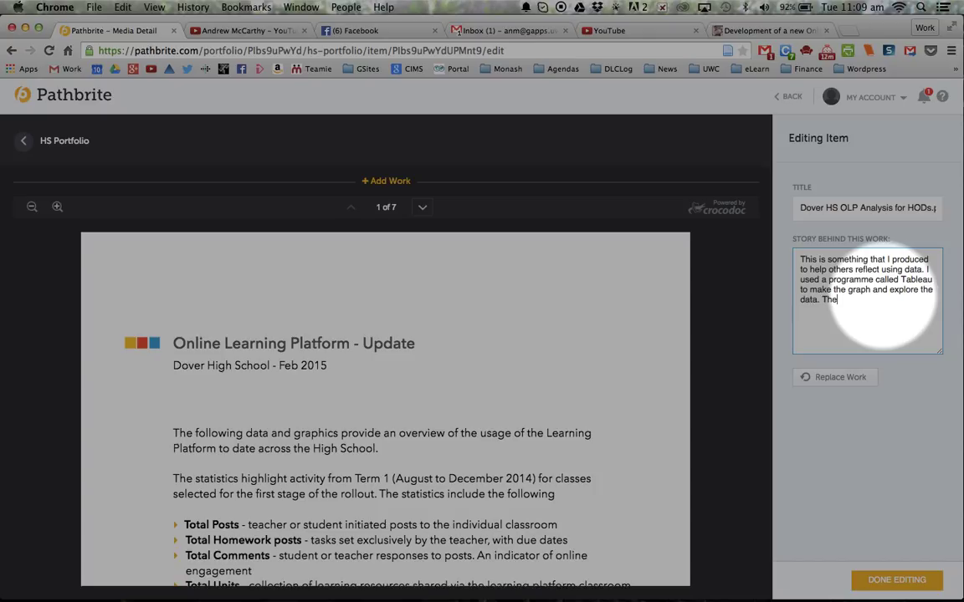
{"action": "left_click", "coordinate": [896, 580]}
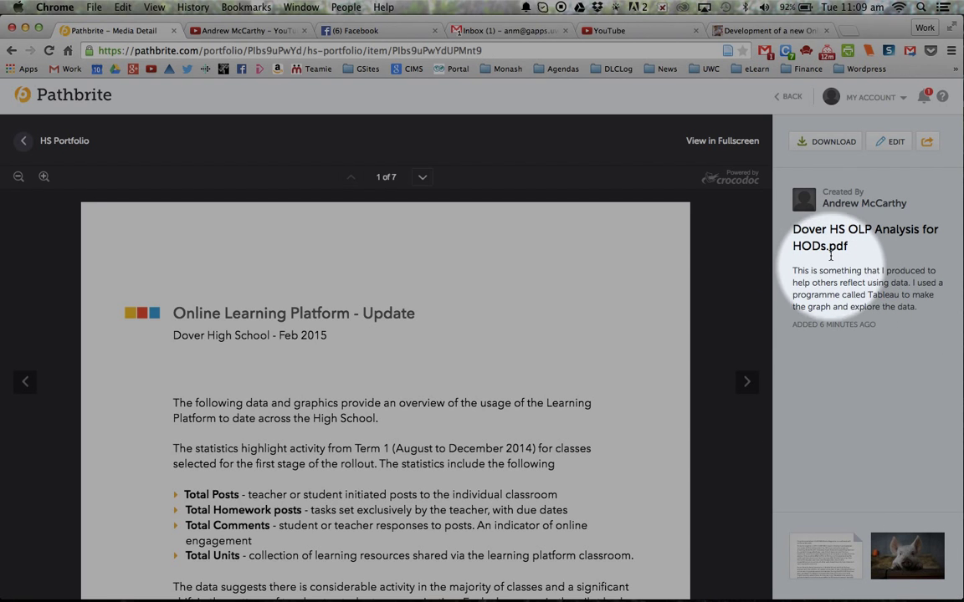
Go back to the HS Portfolio preview and check the PDF card's Tableau story caption
{"action": "left_click", "coordinate": [24, 141]}
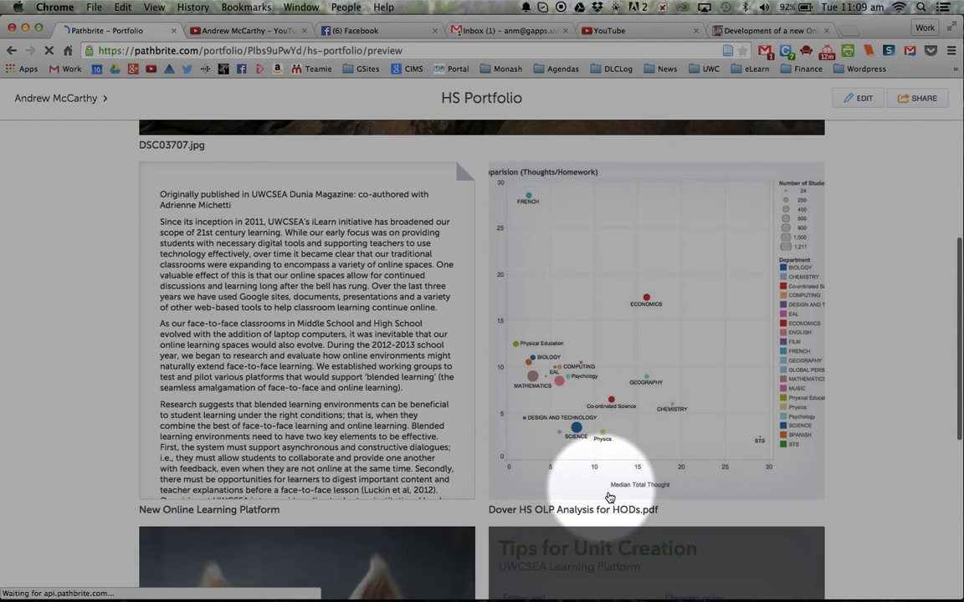
{"action": "scroll", "coordinate": [661, 435], "scroll_direction": "down", "scroll_amount": 3}
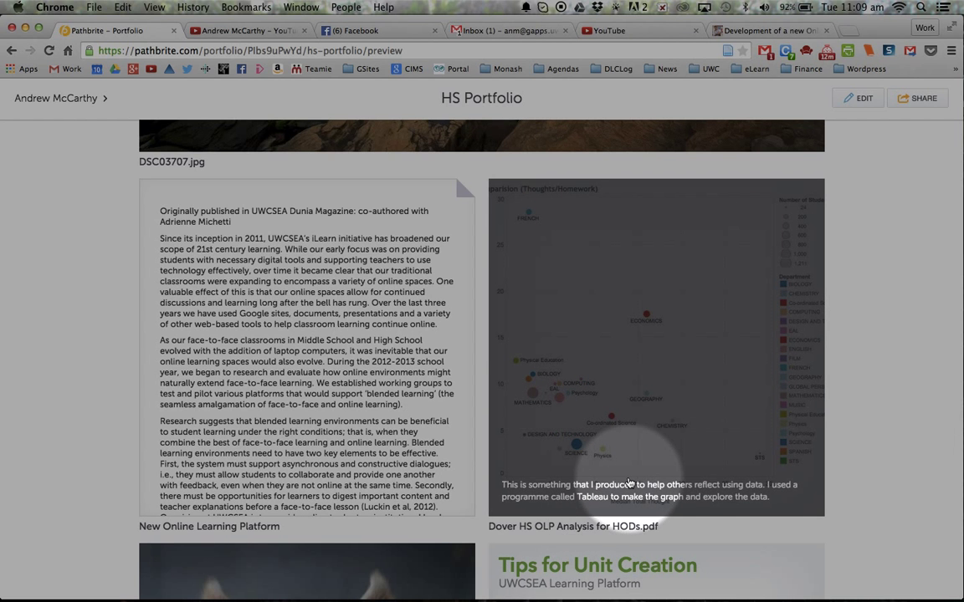
{"action": "scroll", "coordinate": [629, 484], "scroll_direction": "up", "scroll_amount": 10}
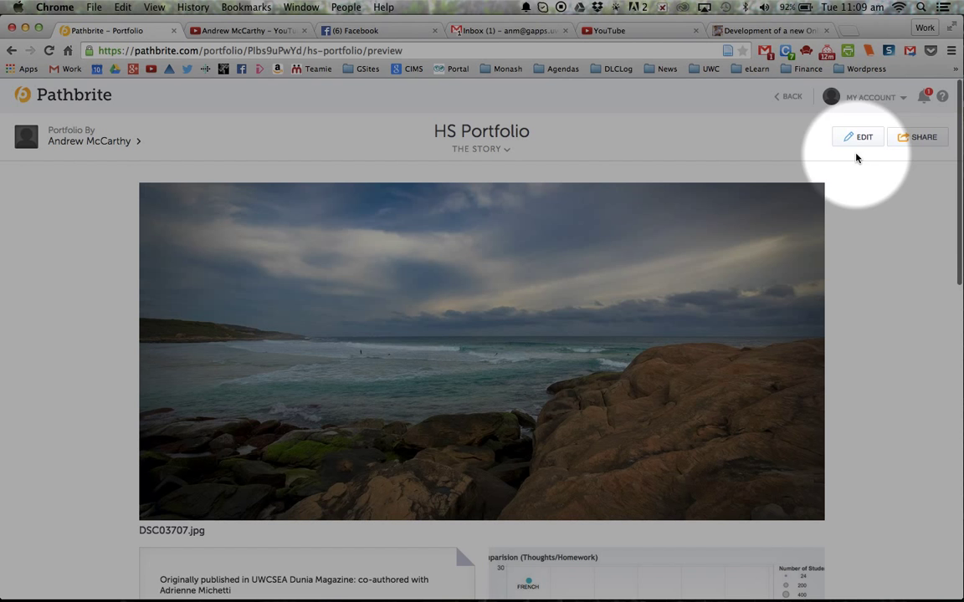
Edit the HS Portfolio and expand Layout, Theme and Categories to select the Highlights, Skills & Experience category
{"action": "left_click", "coordinate": [859, 136]}
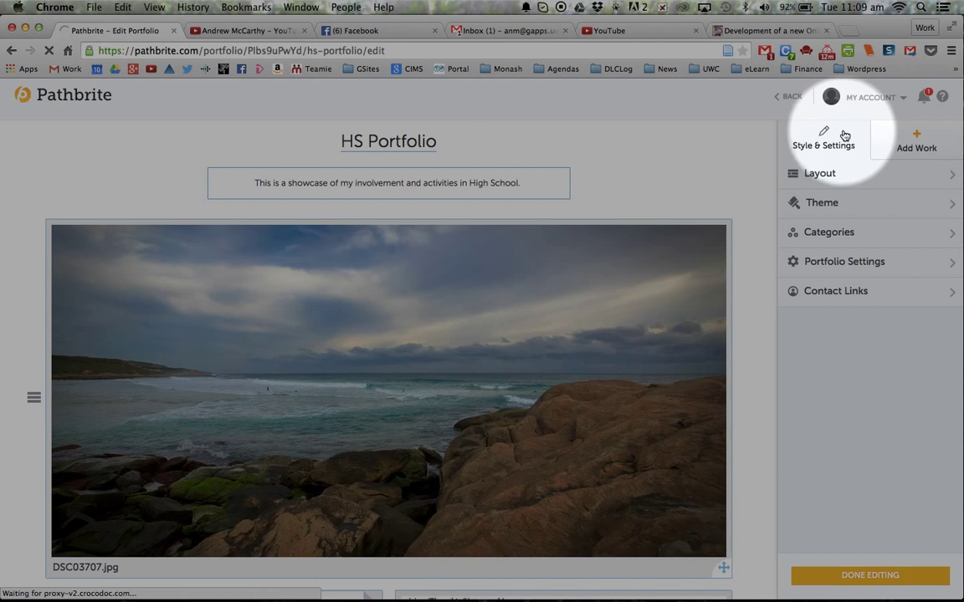
{"action": "mouse_move", "coordinate": [604, 248]}
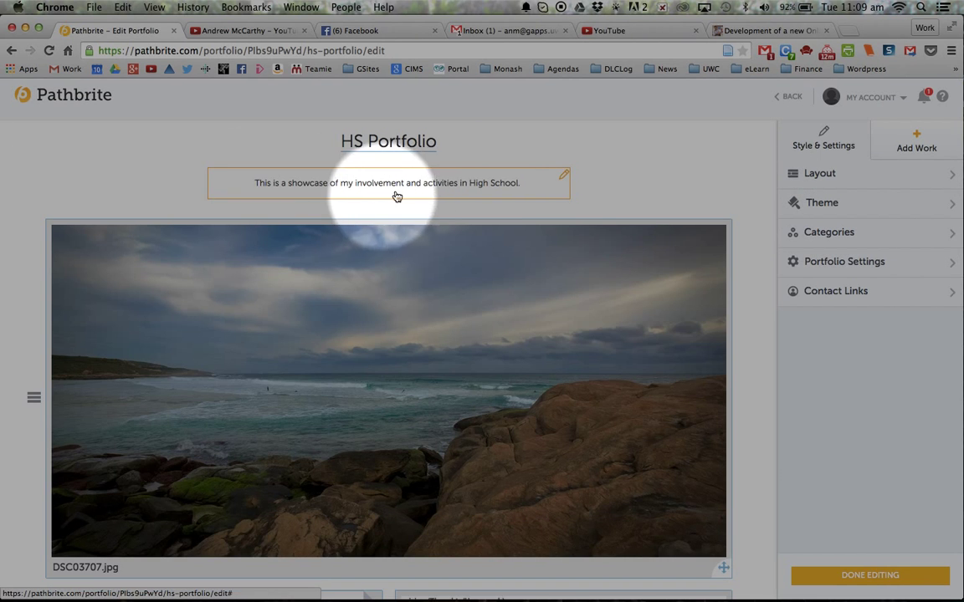
{"action": "left_click", "coordinate": [822, 176]}
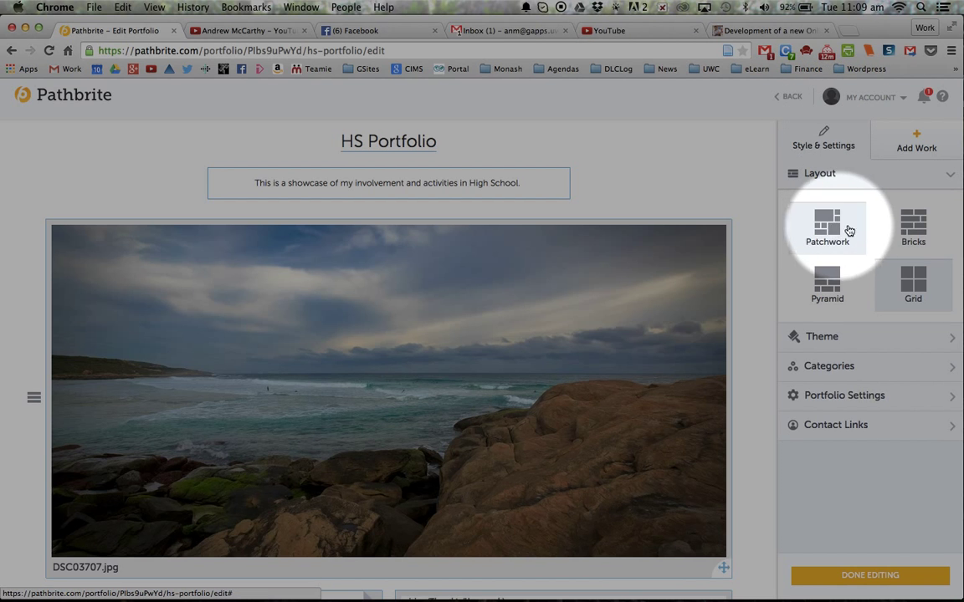
{"action": "left_click", "coordinate": [840, 335]}
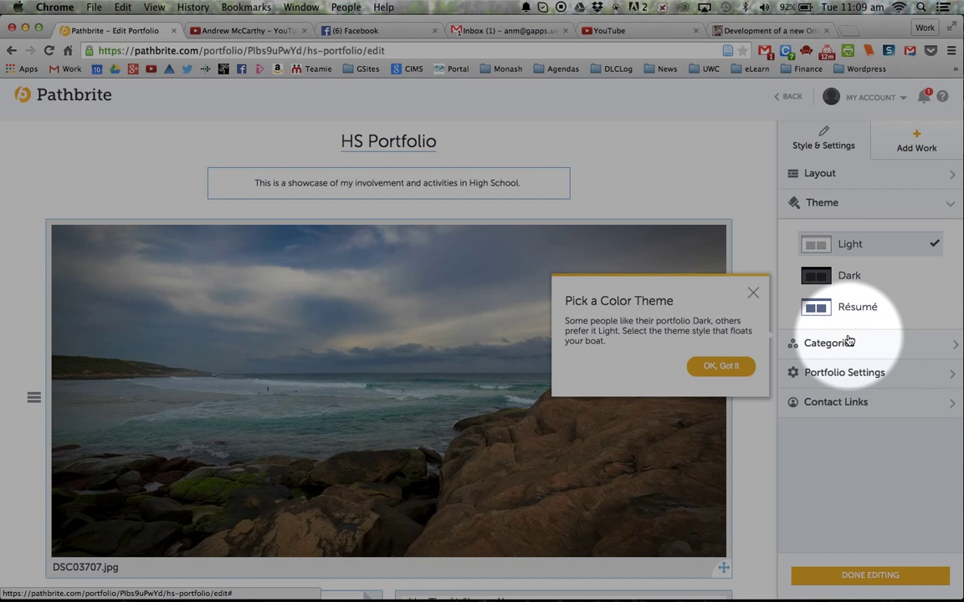
{"action": "left_click", "coordinate": [849, 341]}
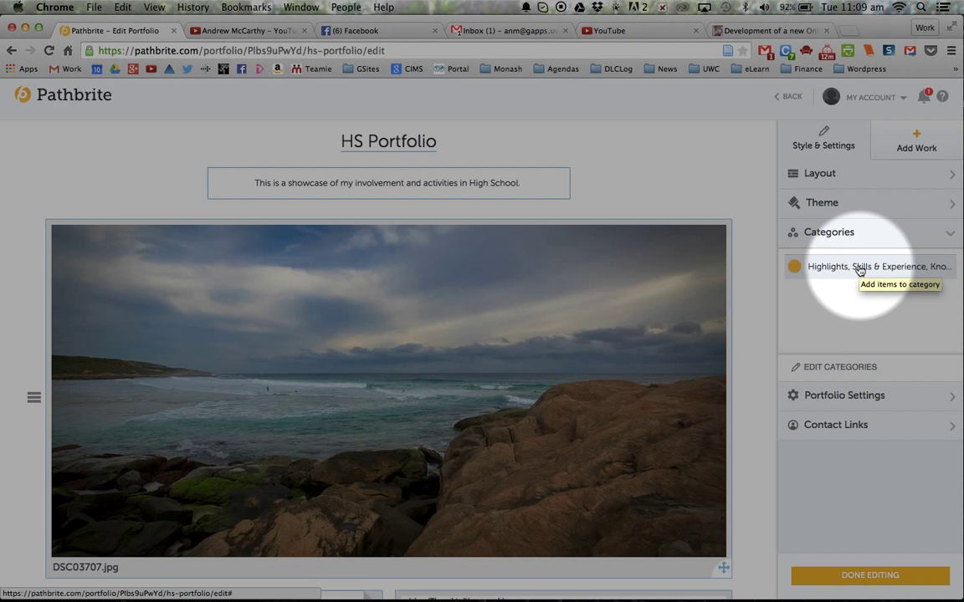
{"action": "left_click", "coordinate": [854, 270]}
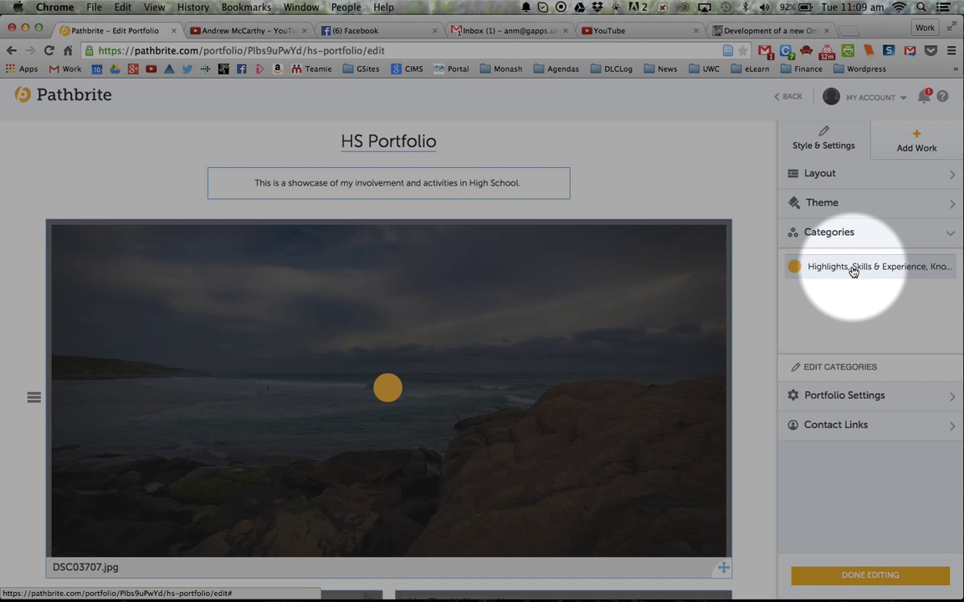
In Edit Categories, list Academics, Service, Activities, Outdoor Education, PSE, Home, Friends and Passions
{"action": "left_click", "coordinate": [834, 368]}
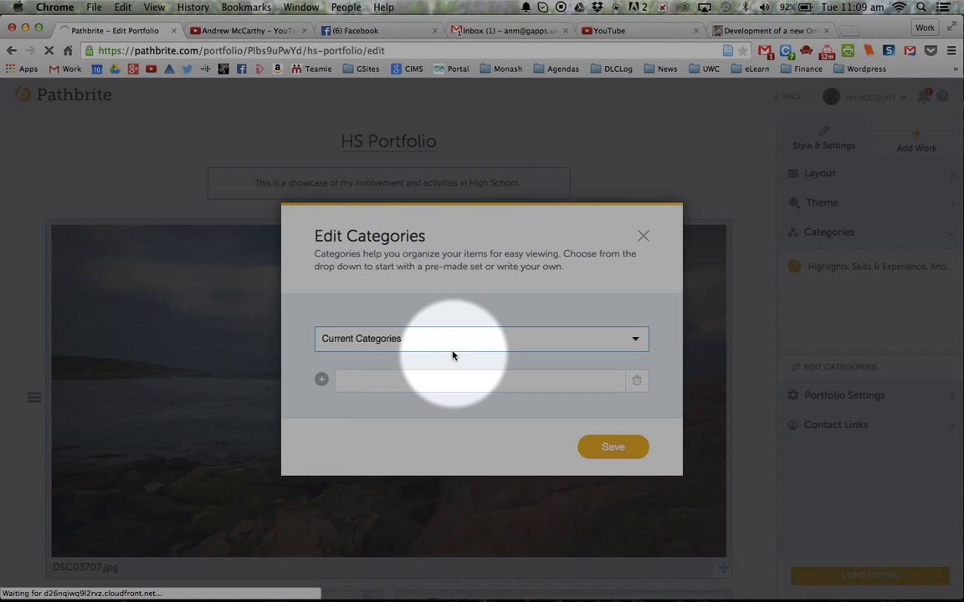
{"action": "triple_click", "coordinate": [498, 367]}
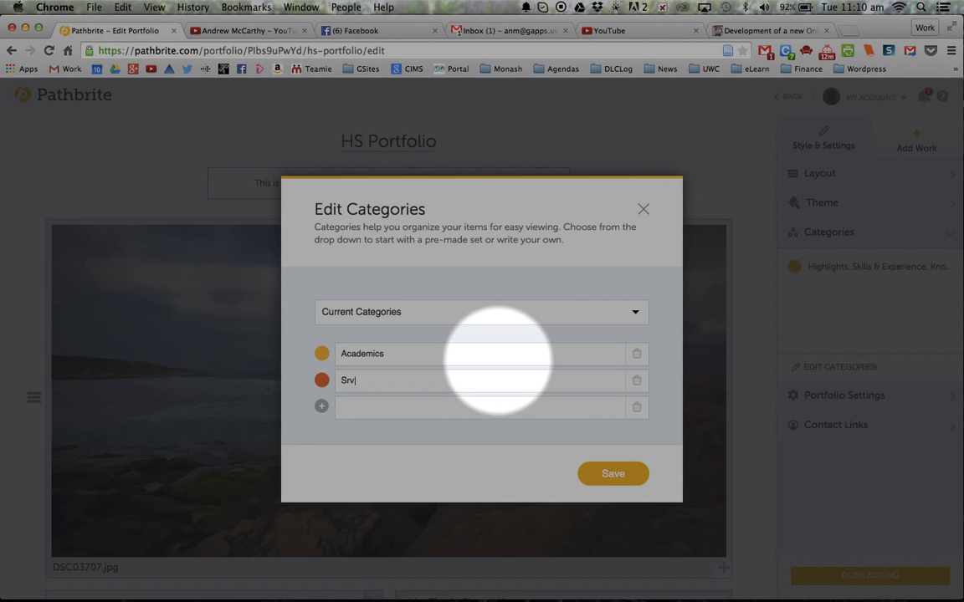
{"action": "key", "text": "Tab"}
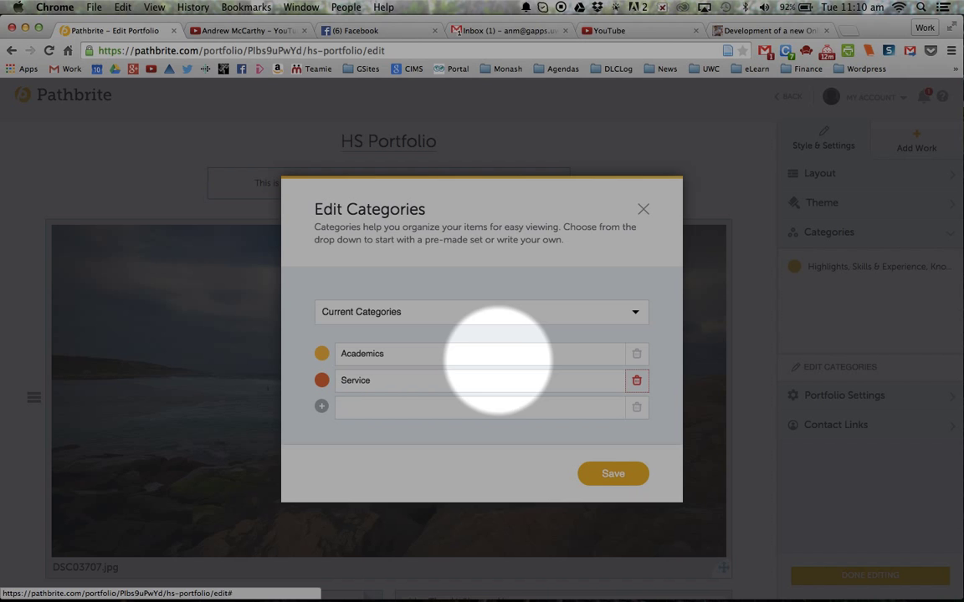
{"action": "key", "text": "Tab"}
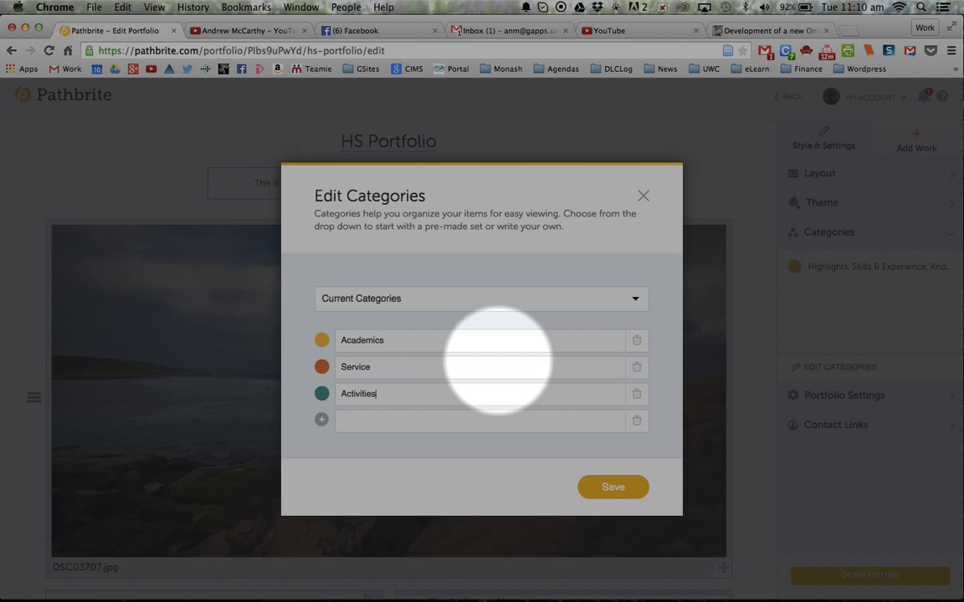
{"action": "key", "text": "Tab"}
{"action": "key", "text": "Tab"}
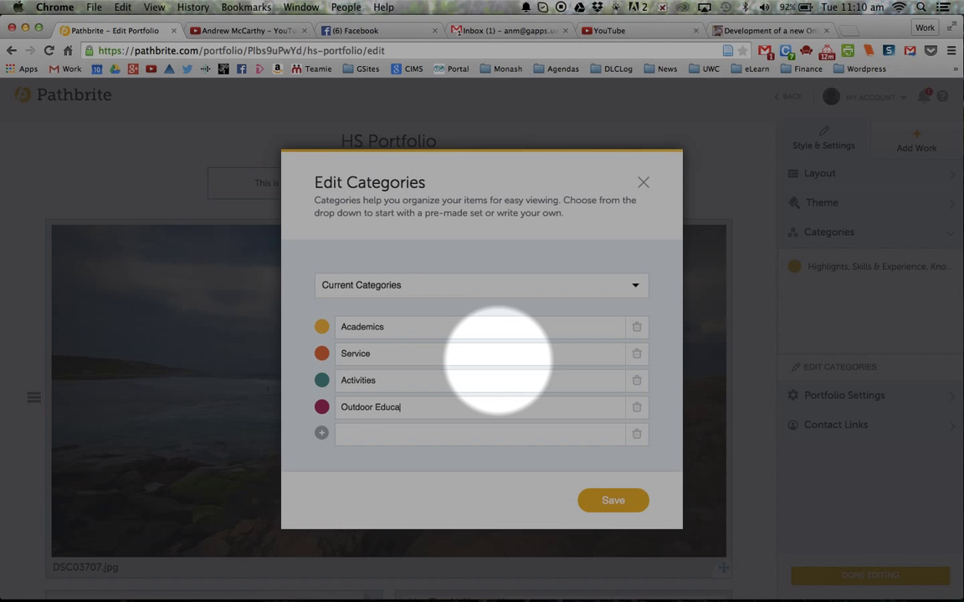
{"action": "key", "text": "Tab"}
{"action": "type", "text": "P"}
{"action": "key", "text": "Tab"}
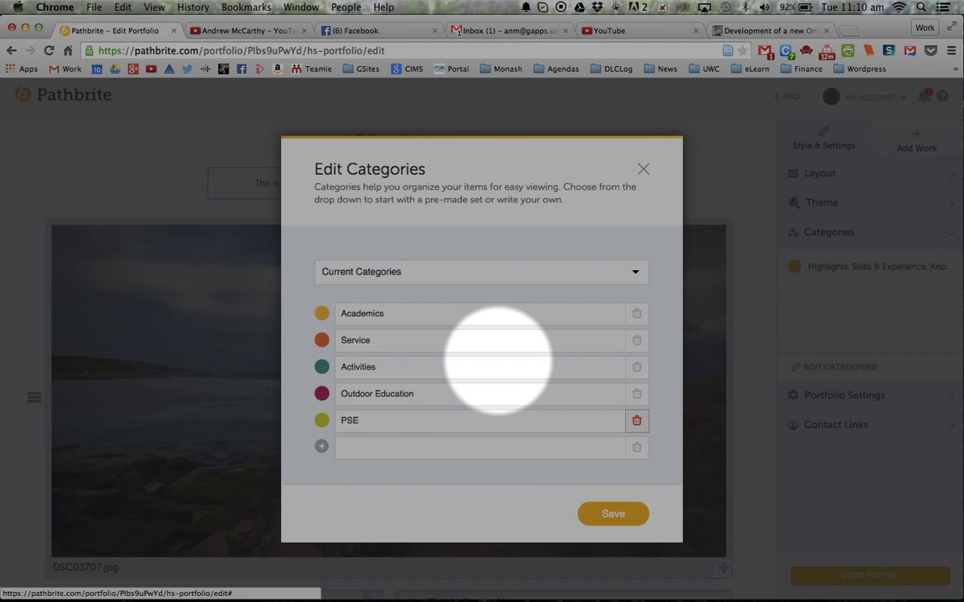
{"action": "key", "text": "Tab"}
{"action": "key", "text": "Tab"}
{"action": "key", "text": "Tab"}
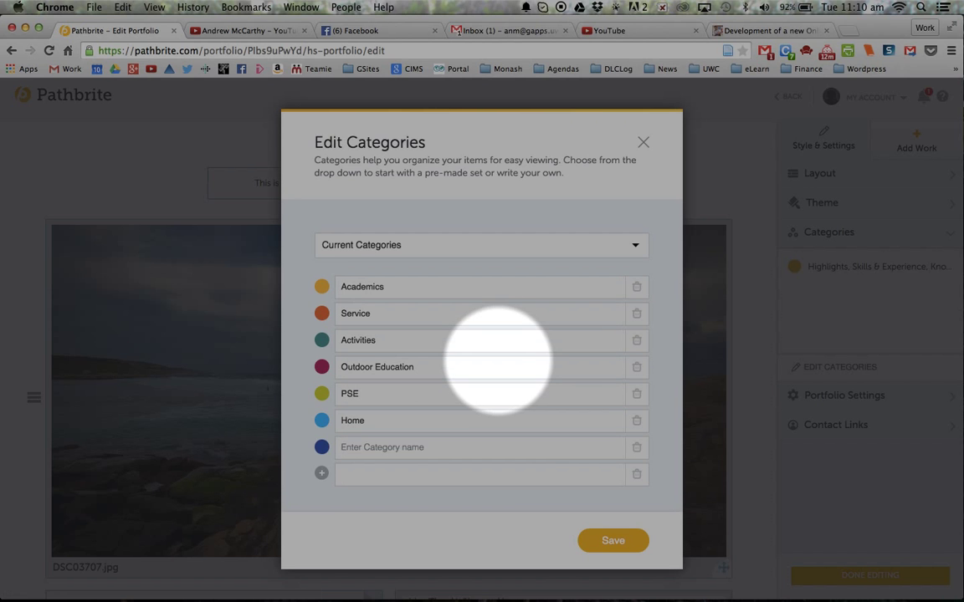
{"action": "type", "text": "Friends"}
{"action": "key", "text": "Tab"}
{"action": "key", "text": "Tab"}
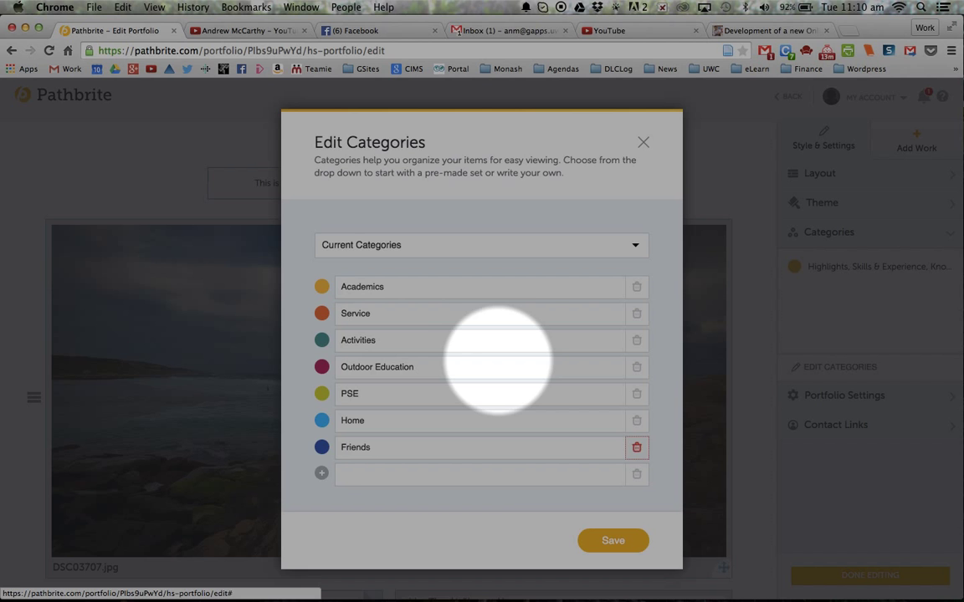
{"action": "type", "text": "Passiona"}
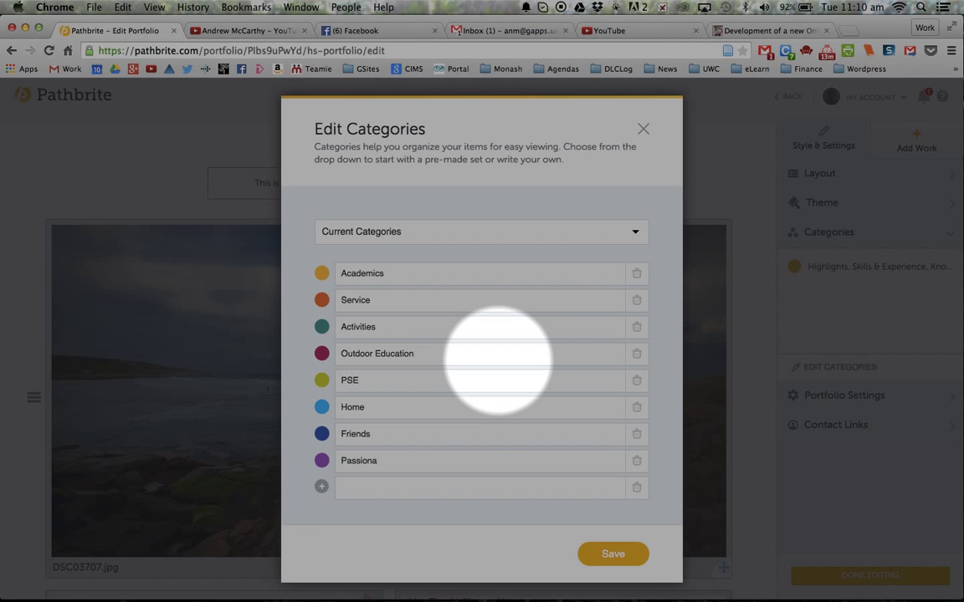
{"action": "key", "text": "BackSpace"}
Complete the Passions entry and save the eight-category list
{"action": "type", "text": "s"}
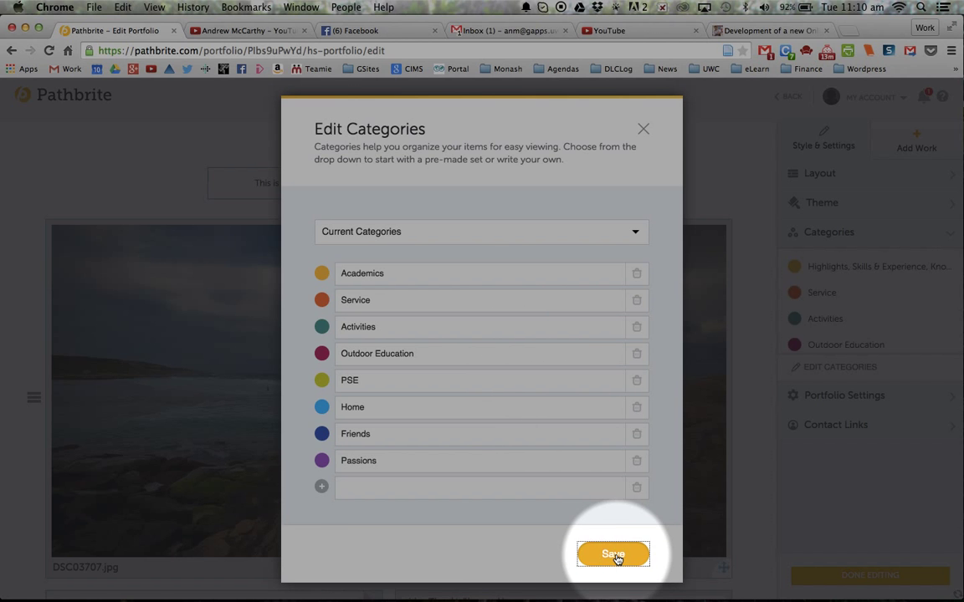
{"action": "left_click", "coordinate": [616, 559]}
{"action": "scroll", "coordinate": [844, 290], "scroll_direction": "down", "scroll_amount": 2}
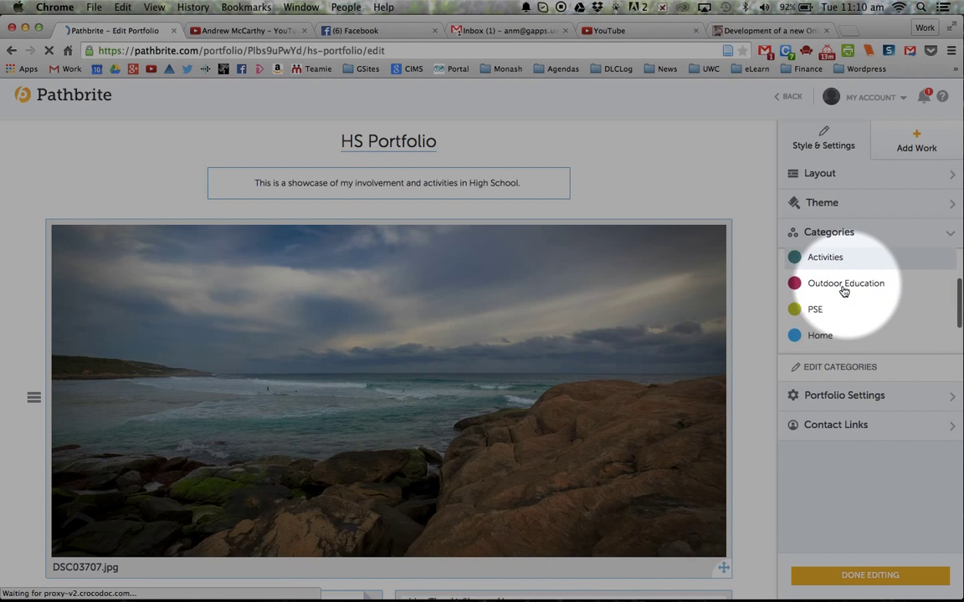
{"action": "scroll", "coordinate": [841, 290], "scroll_direction": "down", "scroll_amount": 2}
{"action": "scroll", "coordinate": [841, 289], "scroll_direction": "up", "scroll_amount": 4}
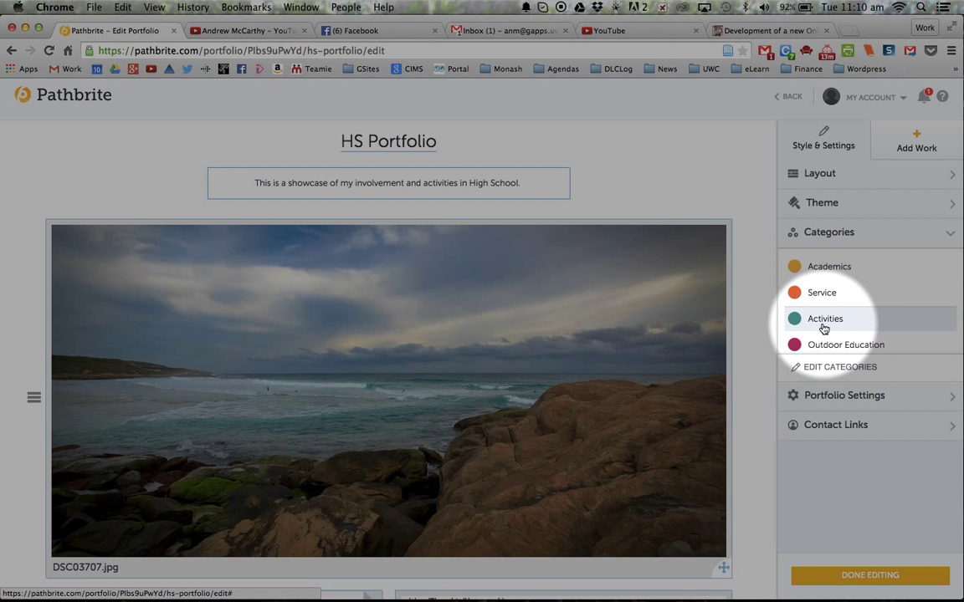
Tag DSC03681.jpg as Activities, and DSC03707.jpg plus the New Online Learning Platform article as Outdoor Education
{"action": "mouse_move", "coordinate": [820, 325]}
{"action": "left_mouse_down"}
{"action": "mouse_move", "coordinate": [449, 400]}
{"action": "mouse_move", "coordinate": [388, 389]}
{"action": "mouse_move", "coordinate": [426, 404]}
{"action": "mouse_move", "coordinate": [477, 387]}
{"action": "mouse_move", "coordinate": [486, 452]}
{"action": "mouse_move", "coordinate": [560, 328]}
{"action": "mouse_move", "coordinate": [832, 325]}
{"action": "mouse_move", "coordinate": [563, 333]}
{"action": "mouse_move", "coordinate": [480, 313]}
{"action": "mouse_move", "coordinate": [387, 215]}
{"action": "mouse_move", "coordinate": [500, 226]}
{"action": "mouse_move", "coordinate": [223, 362]}
{"action": "mouse_move", "coordinate": [211, 379]}
{"action": "mouse_move", "coordinate": [693, 456]}
{"action": "mouse_move", "coordinate": [845, 578]}
{"action": "mouse_move", "coordinate": [332, 423]}
{"action": "mouse_move", "coordinate": [617, 38]}
{"action": "mouse_move", "coordinate": [592, 151]}
{"action": "mouse_move", "coordinate": [728, 276]}
{"action": "mouse_move", "coordinate": [837, 295]}
{"action": "mouse_move", "coordinate": [828, 271]}
{"action": "mouse_move", "coordinate": [841, 338]}
{"action": "left_mouse_up"}
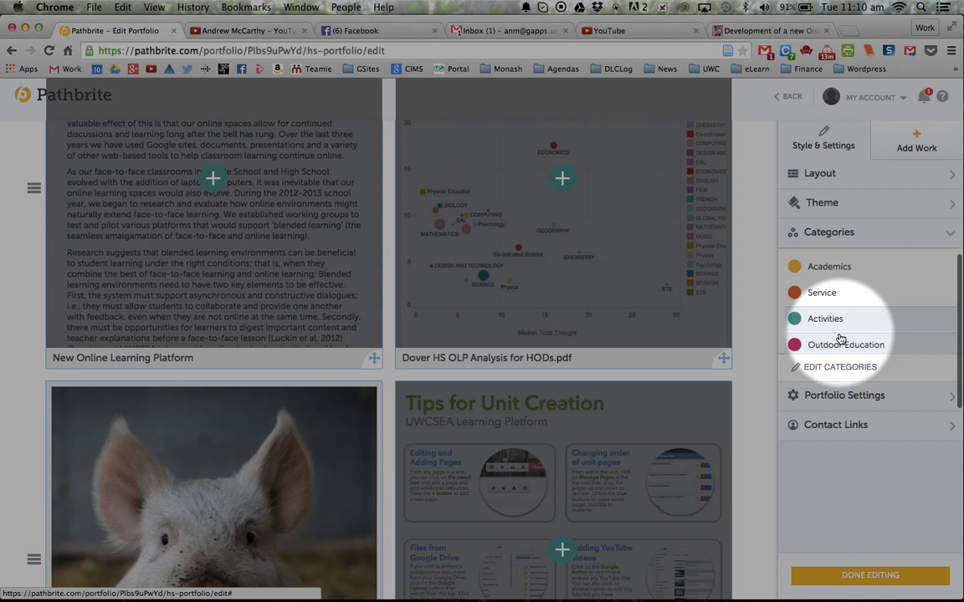
{"action": "left_click", "coordinate": [841, 343]}
{"action": "scroll", "coordinate": [669, 294], "scroll_direction": "up", "scroll_amount": 4}
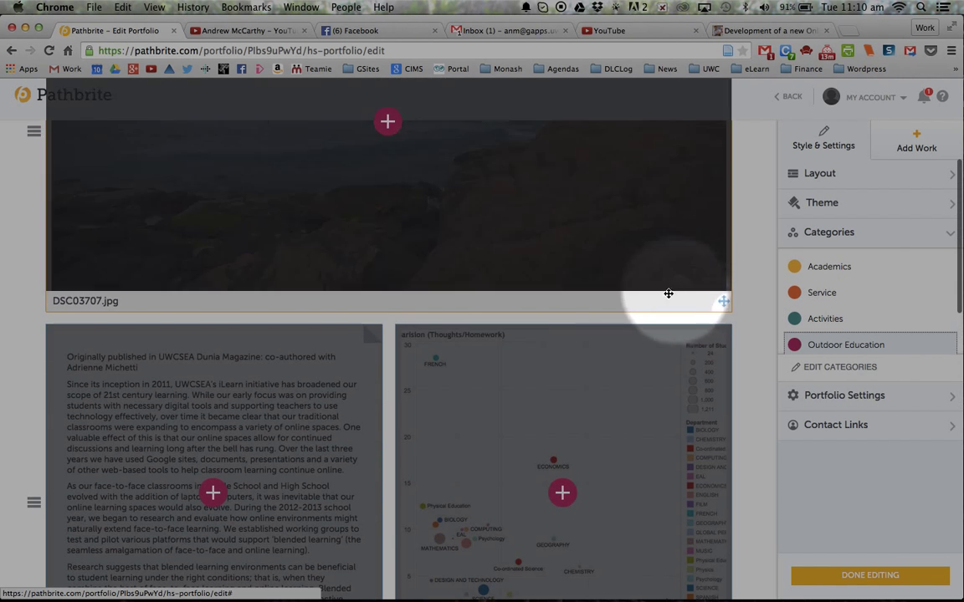
{"action": "left_click", "coordinate": [388, 121]}
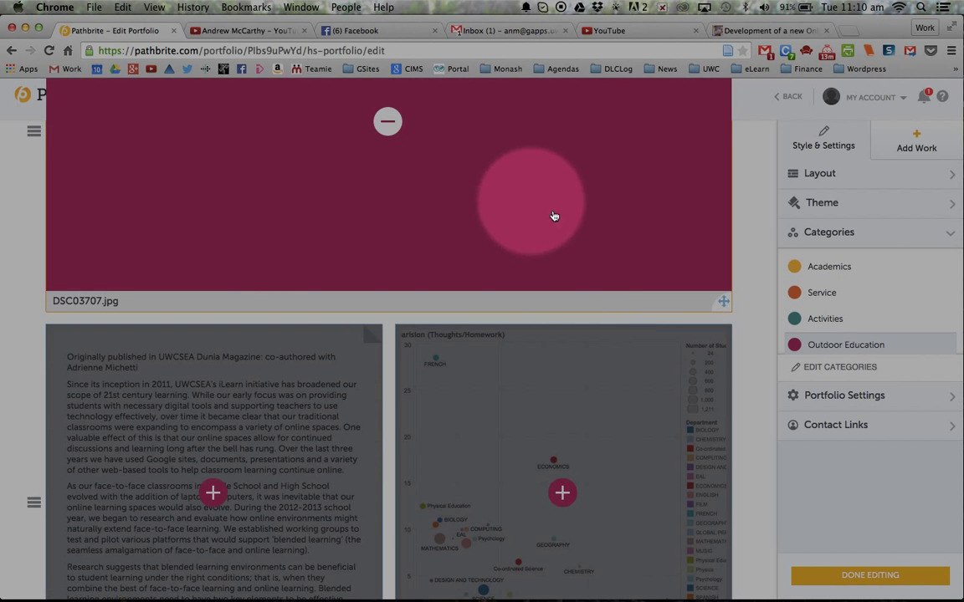
{"action": "scroll", "coordinate": [723, 334], "scroll_direction": "down", "scroll_amount": 5}
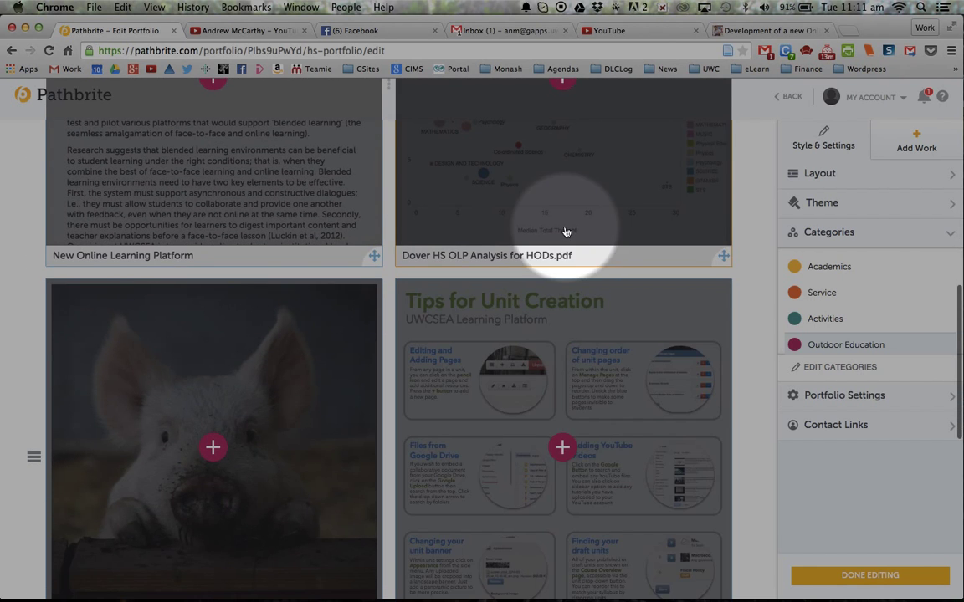
{"action": "scroll", "coordinate": [502, 234], "scroll_direction": "up", "scroll_amount": 2}
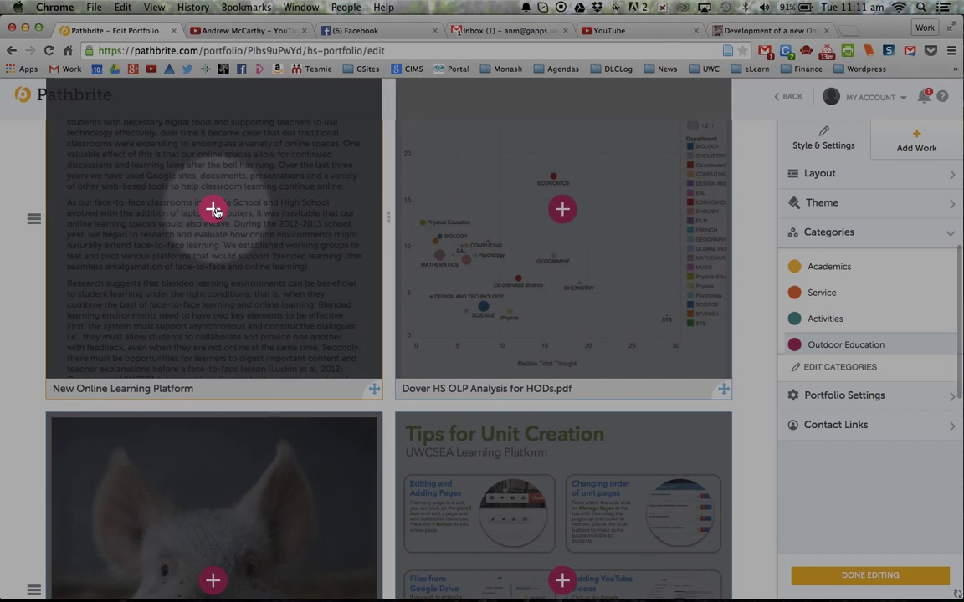
{"action": "left_click", "coordinate": [214, 210]}
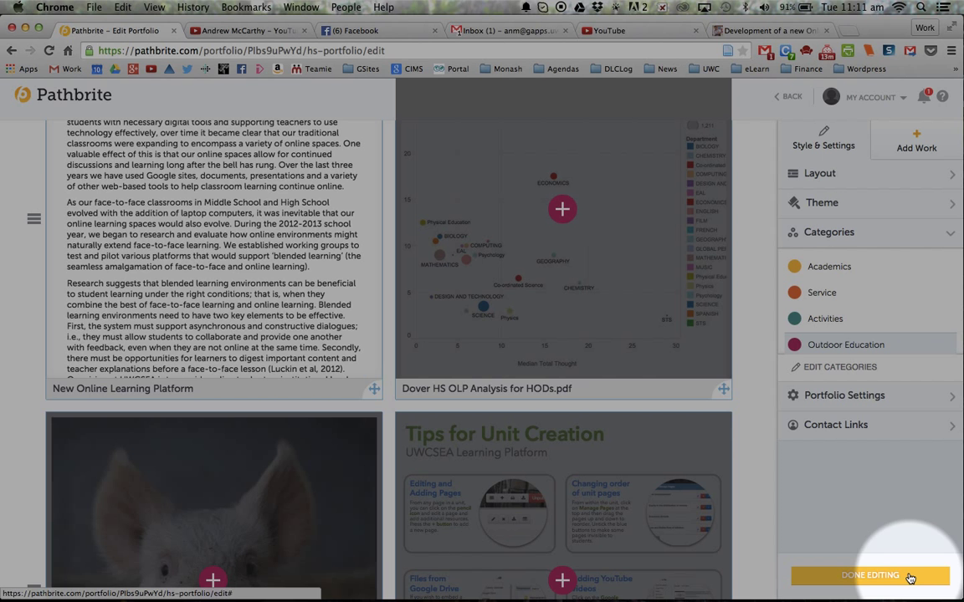
Preview the portfolio, filter by Activities and Outdoor Education, then return to All items
{"action": "left_click", "coordinate": [909, 577]}
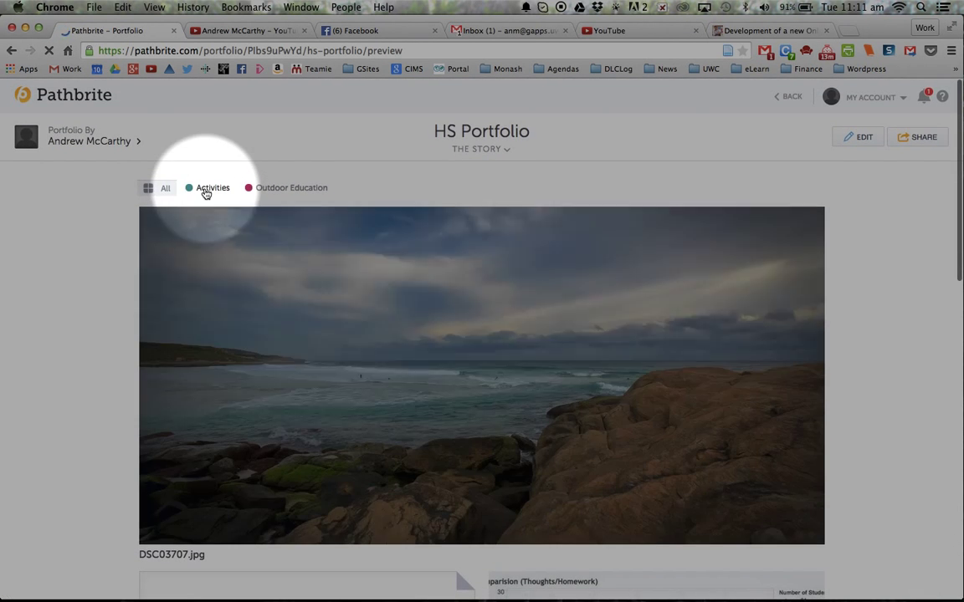
{"action": "left_click", "coordinate": [207, 190]}
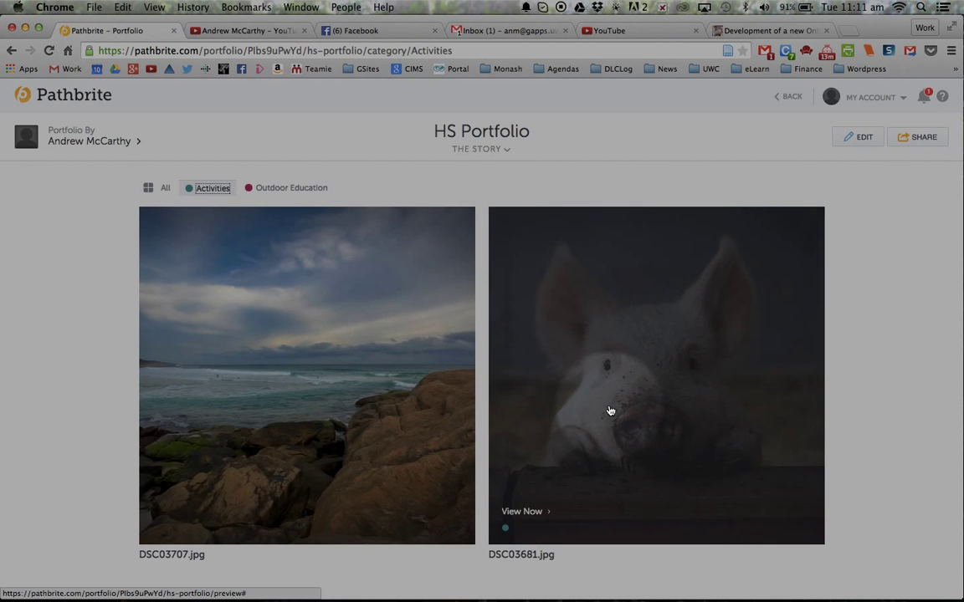
{"action": "left_click", "coordinate": [289, 195]}
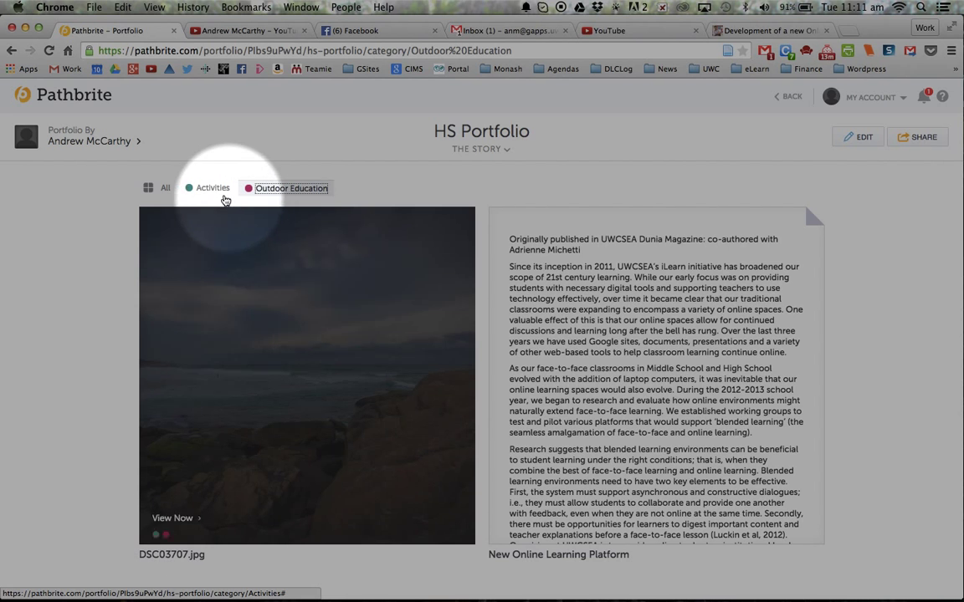
{"action": "left_click", "coordinate": [189, 189]}
{"action": "left_click", "coordinate": [149, 189]}
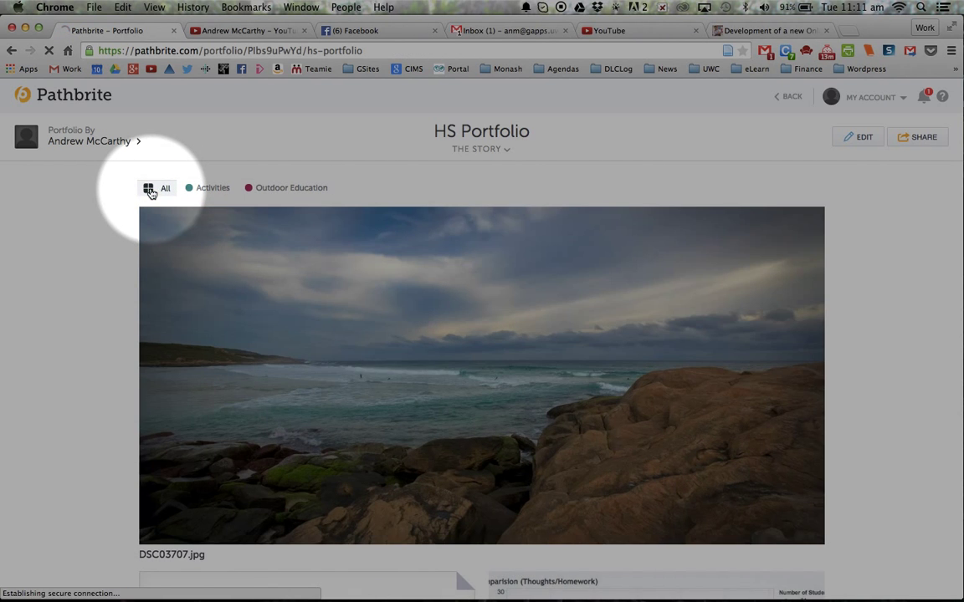
{"action": "scroll", "coordinate": [396, 266], "scroll_direction": "down", "scroll_amount": 15}
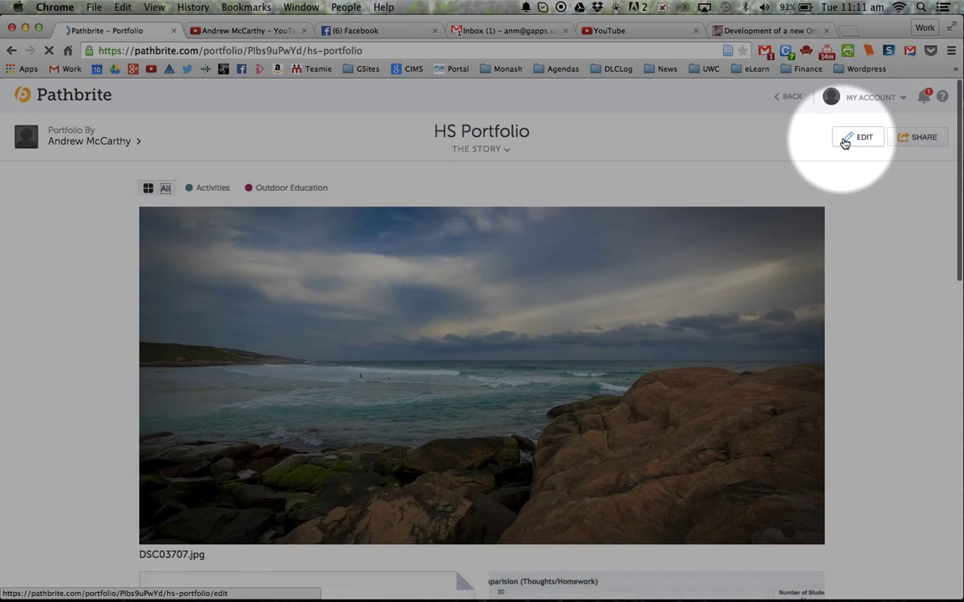
Reopen the portfolio editor and switch its layout to Bricks
{"action": "left_click", "coordinate": [853, 137]}
{"action": "left_click", "coordinate": [819, 178]}
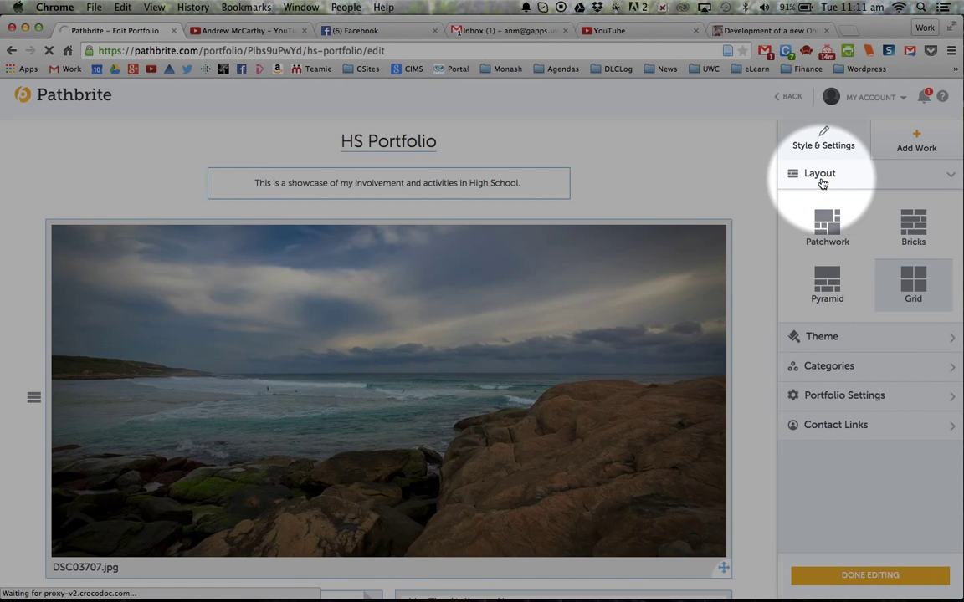
{"action": "left_click", "coordinate": [912, 228]}
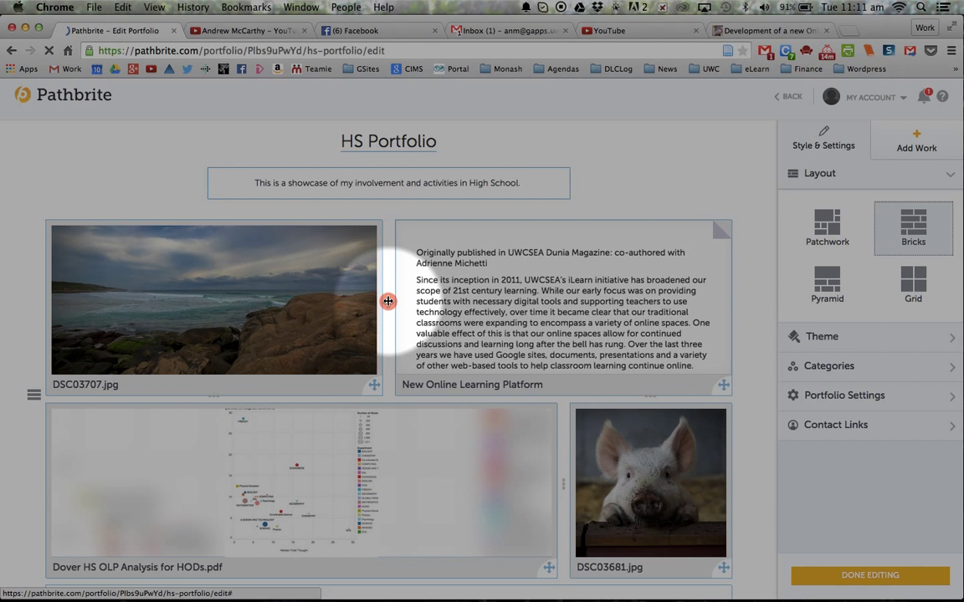
Move the pig photo beside the beach photo and the New Online Learning Platform article to the lower left
{"action": "left_click_drag", "start_coordinate": [388, 302], "coordinate": [225, 312]}
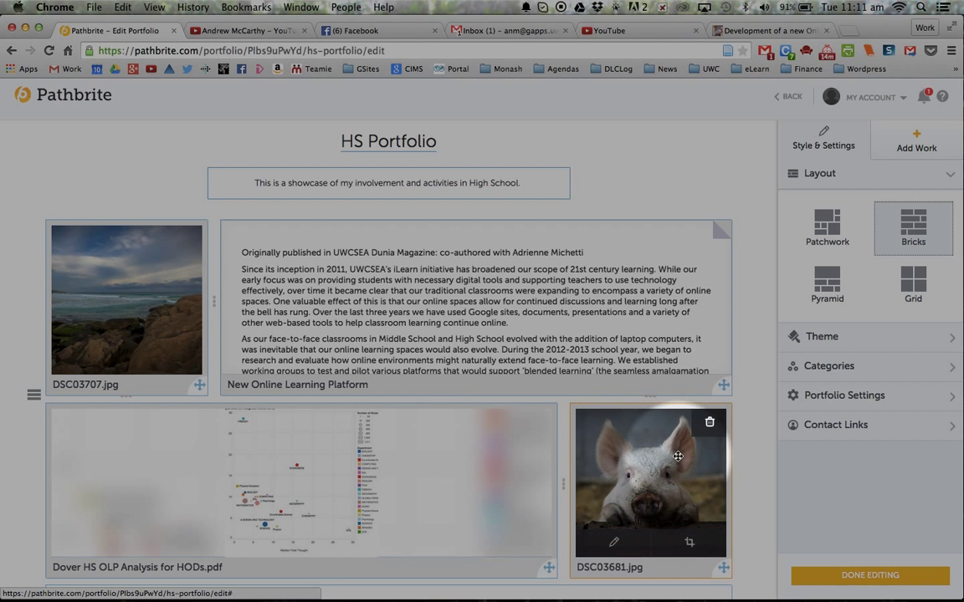
{"action": "left_click_drag", "start_coordinate": [679, 456], "coordinate": [367, 309]}
{"action": "left_click_drag", "start_coordinate": [243, 299], "coordinate": [291, 293]}
{"action": "left_click_drag", "start_coordinate": [291, 293], "coordinate": [243, 286]}
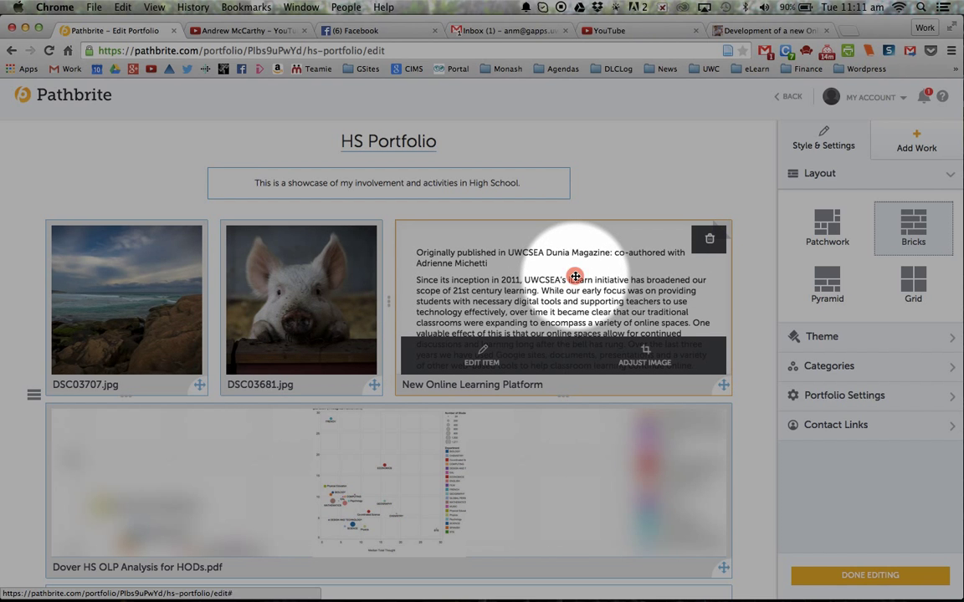
{"action": "left_click_drag", "start_coordinate": [571, 273], "coordinate": [86, 280]}
{"action": "left_click_drag", "start_coordinate": [437, 318], "coordinate": [94, 471]}
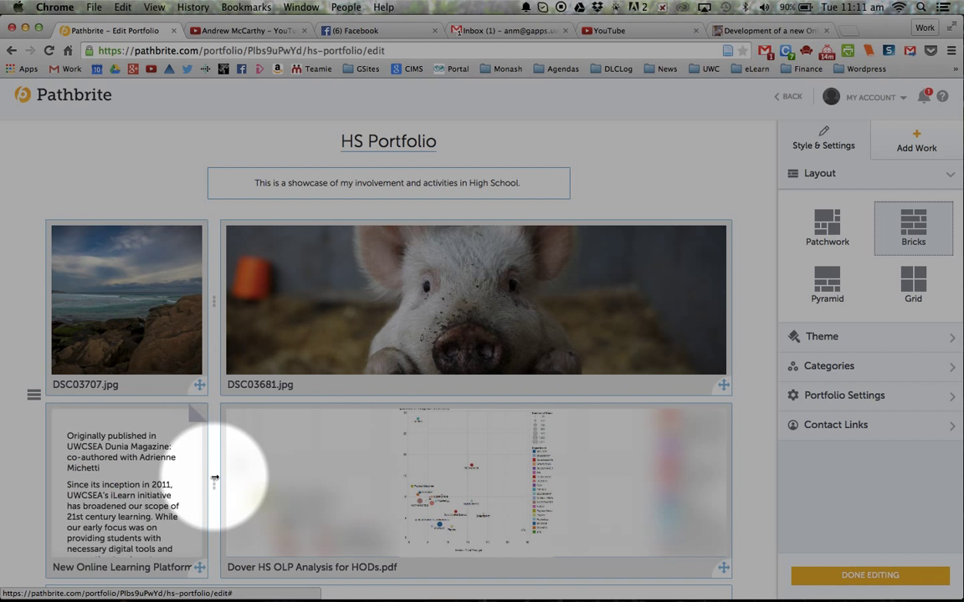
{"action": "scroll", "coordinate": [168, 414], "scroll_direction": "down", "scroll_amount": 3}
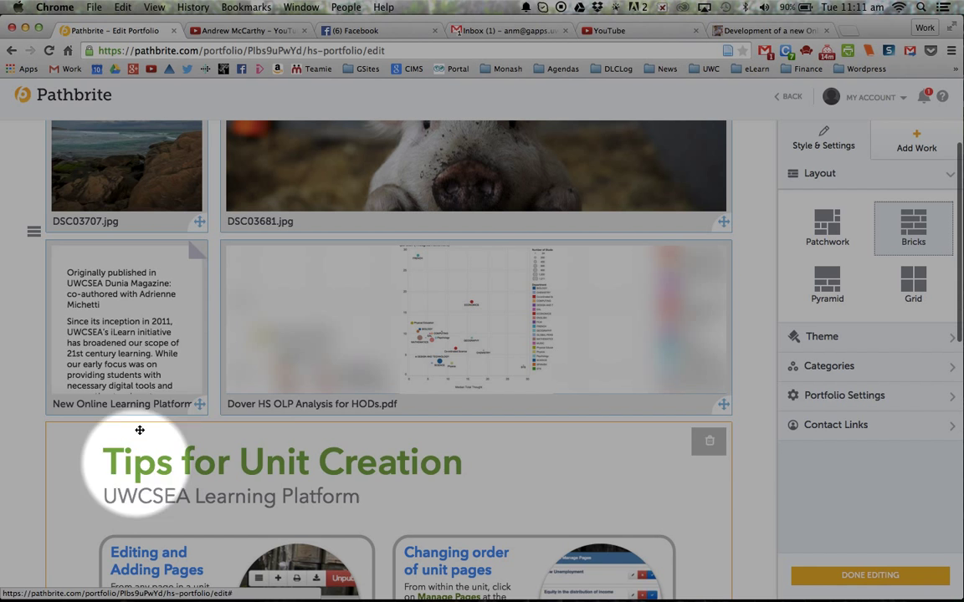
{"action": "scroll", "coordinate": [756, 452], "scroll_direction": "up", "scroll_amount": 3}
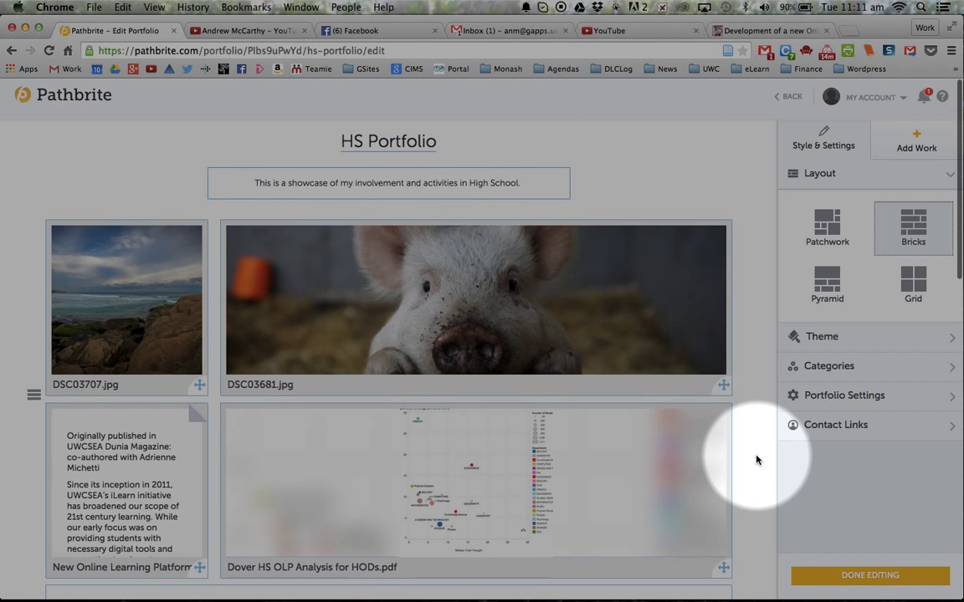
{"action": "left_click", "coordinate": [862, 393]}
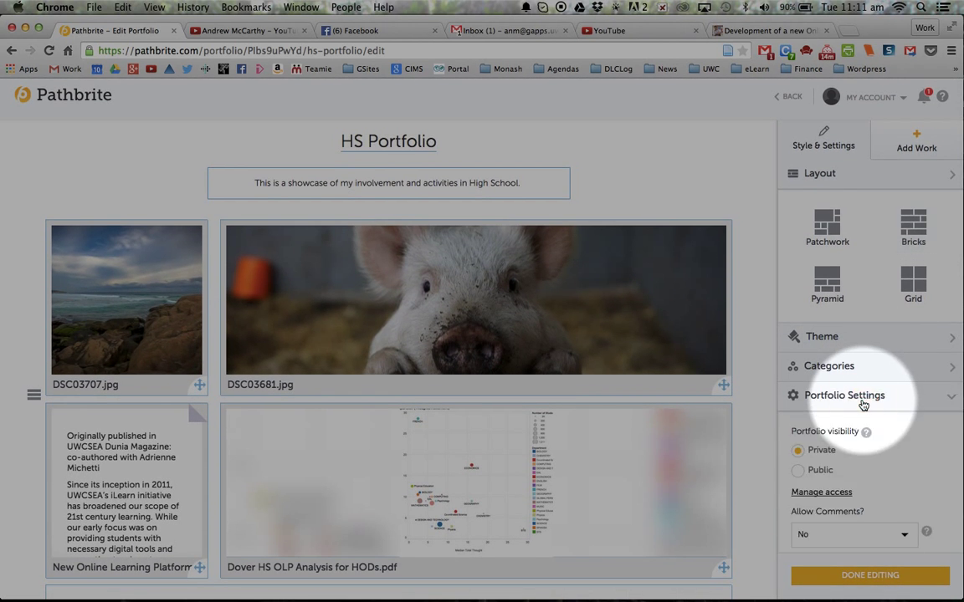
{"action": "left_click", "coordinate": [875, 265]}
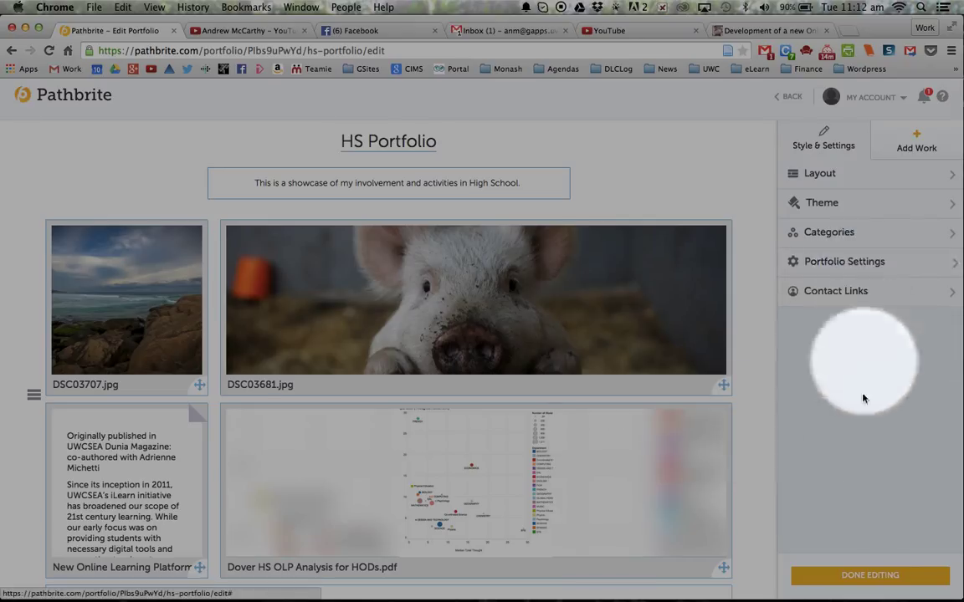